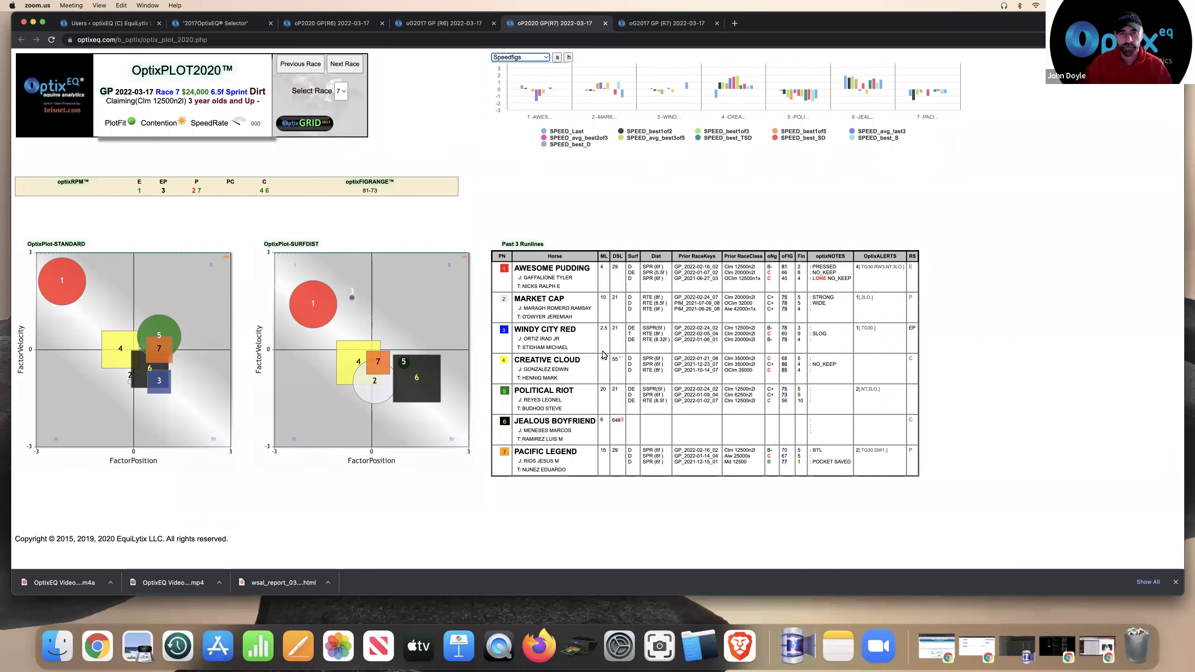
Open the oG2017 GP (R7) grid listing 24 past races for Windy City Red and Creative Cloud.
scroll(603, 357, "down", 1)
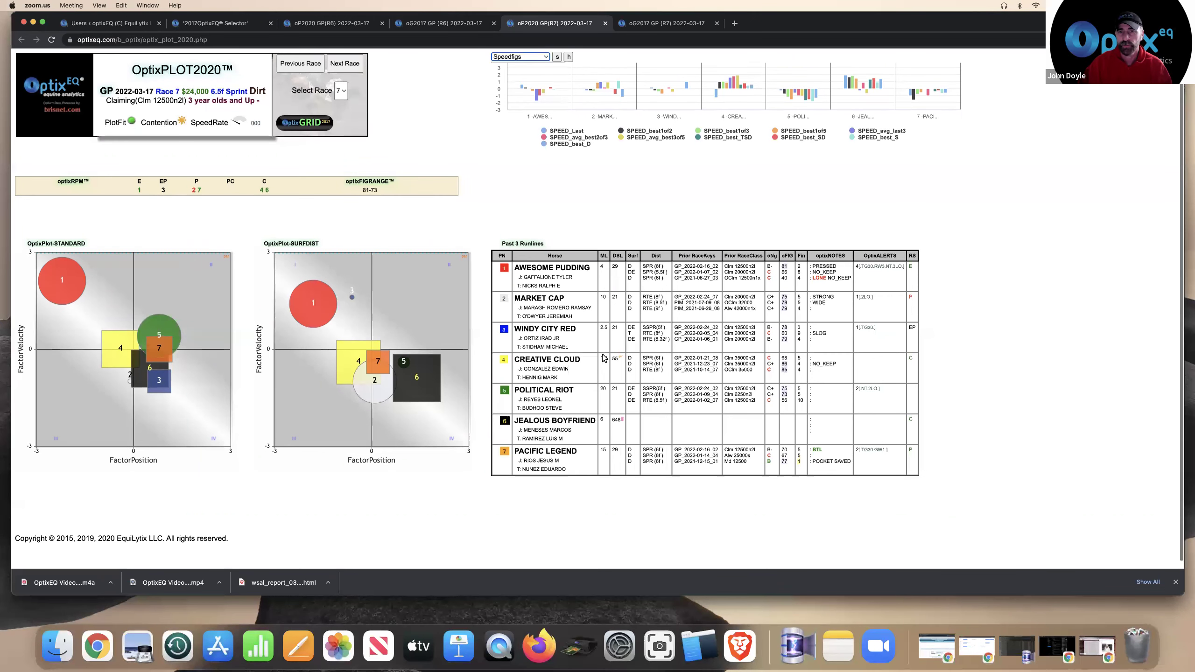
left_click(639, 26)
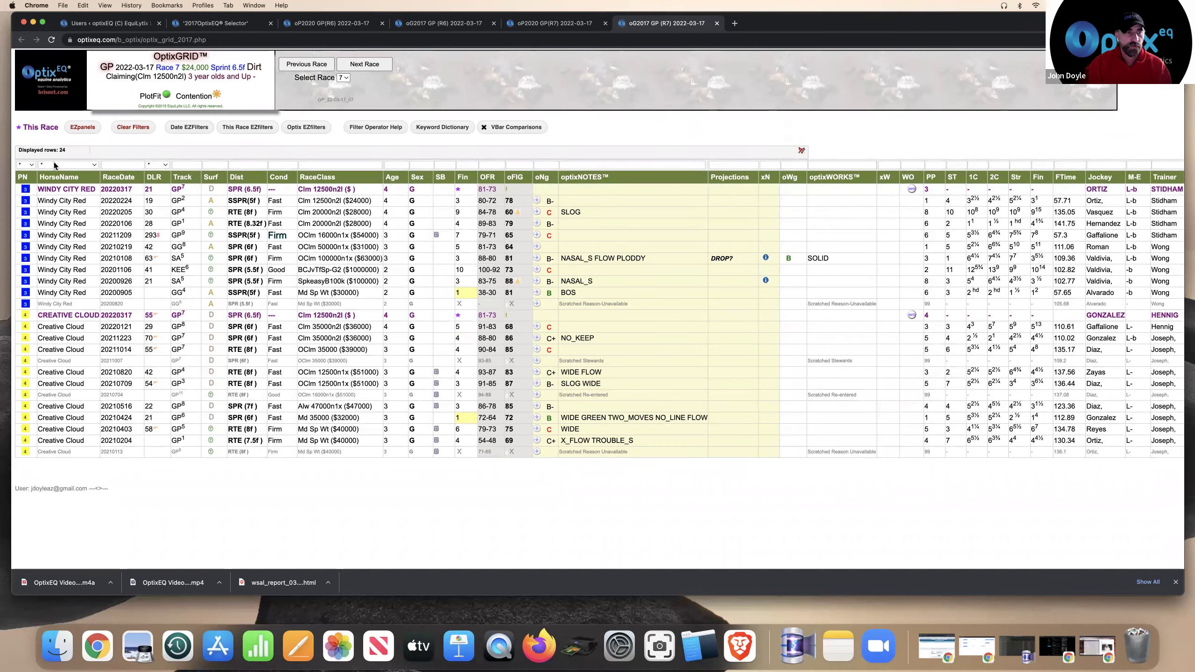
Filter the PN column to 4 to show Creative Cloud's 13 past races, and scan the columns.
left_click(26, 168)
left_click(26, 188)
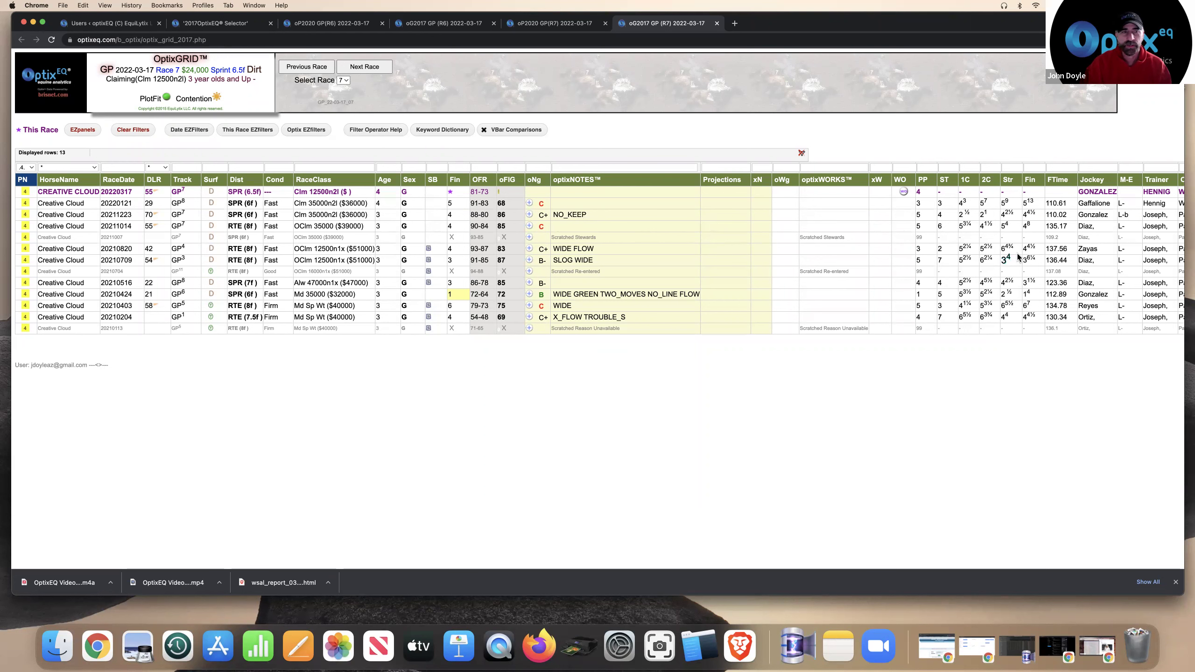
scroll(1086, 234, "right", 2)
scroll(1086, 234, "right", 1)
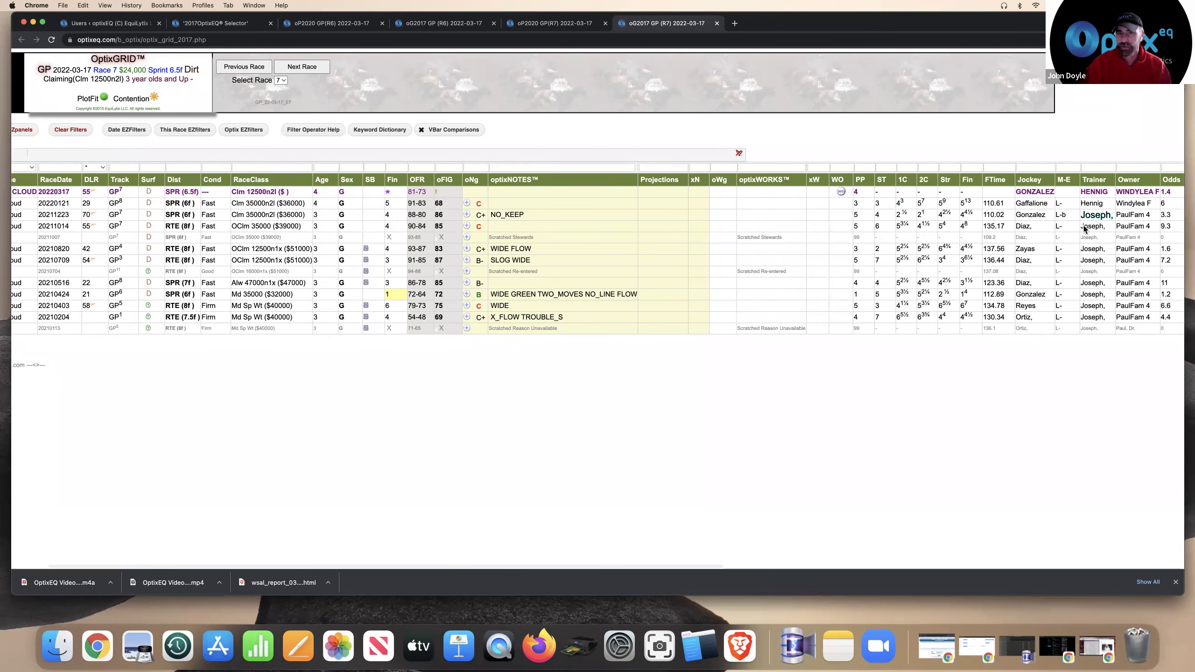
scroll(1078, 230, "left", 1)
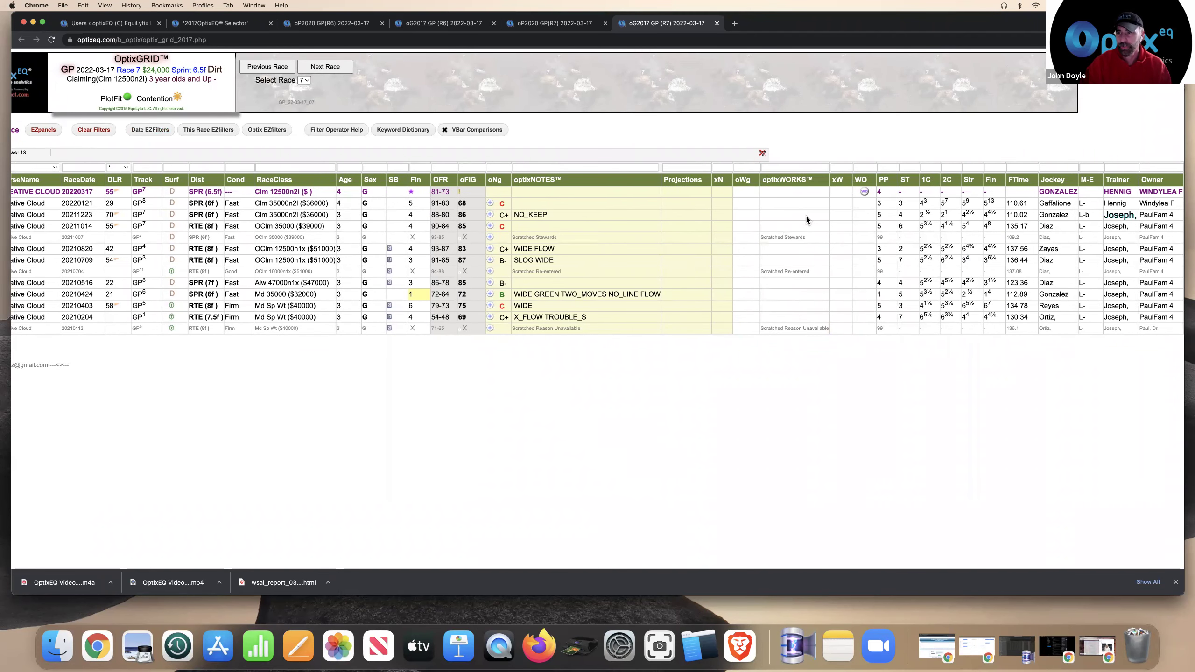
scroll(804, 220, "left", 2)
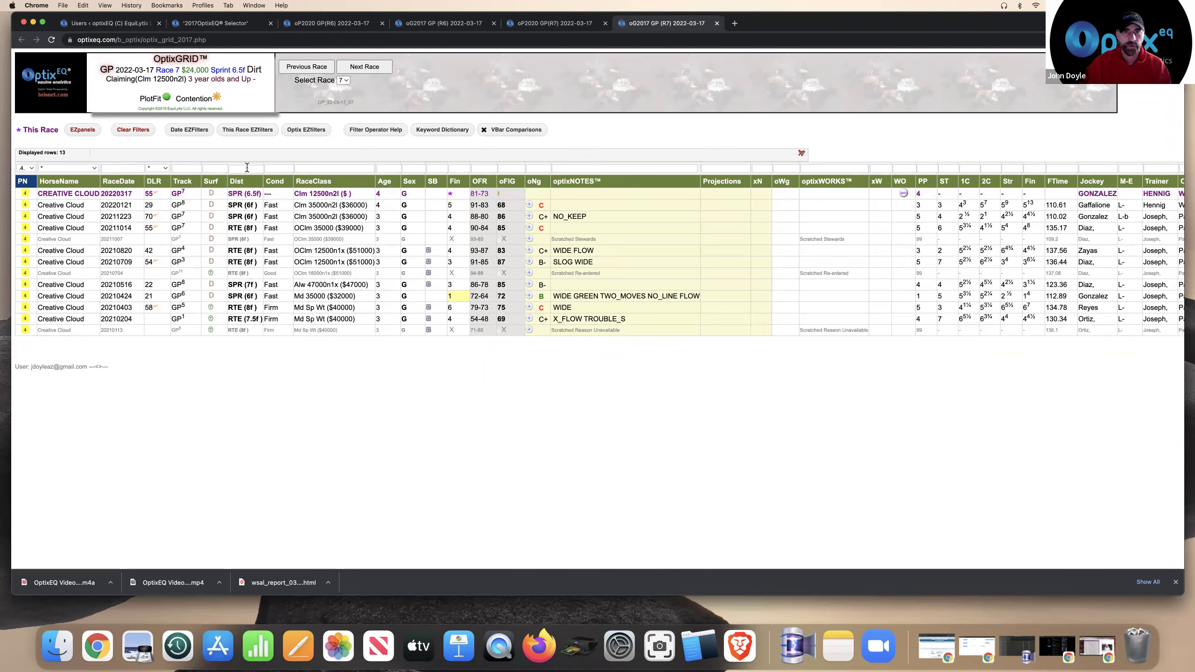
Return to the oP2020 Race 7 plots and check points 2 and 6 on the SURFDIST chart.
left_click(564, 31)
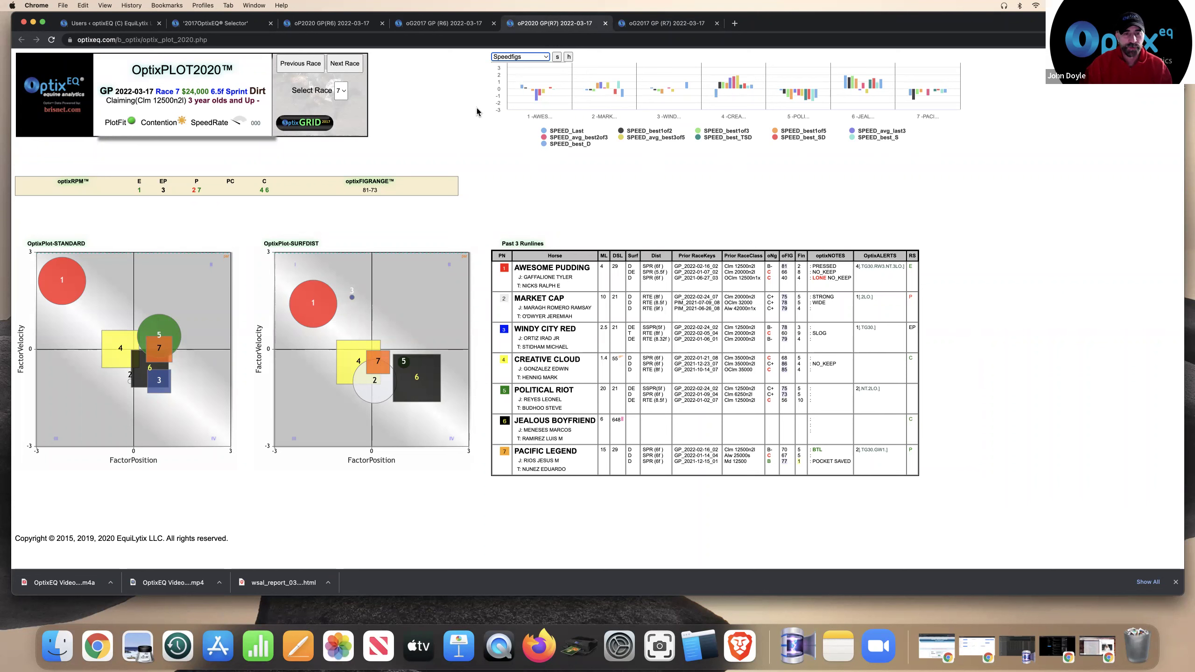
mouse_move(371, 389)
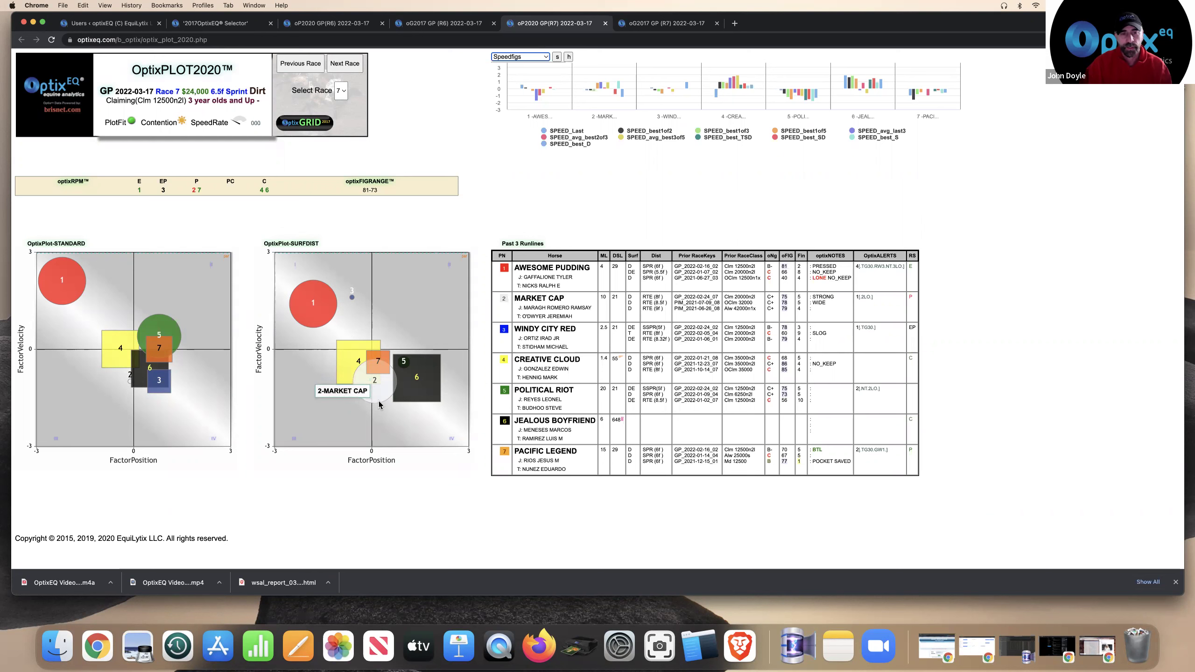
mouse_move(400, 376)
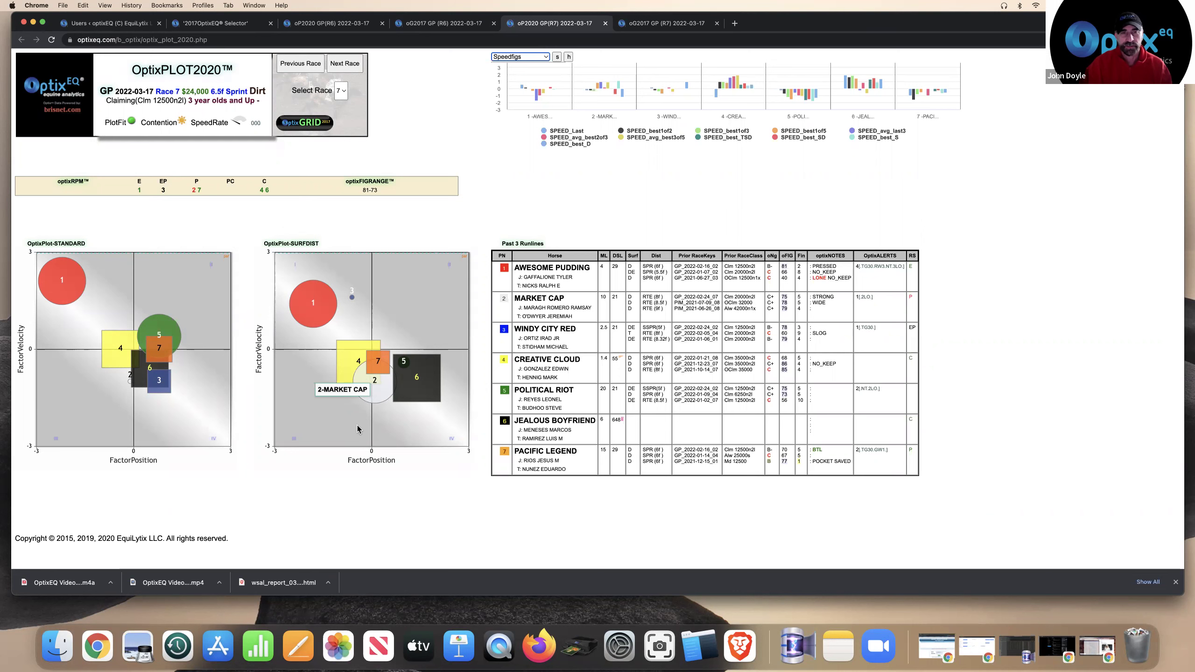
Clear the Race 7 grid filter and set the PN filter to 6 for Jealous Boyfriend.
left_click(671, 25)
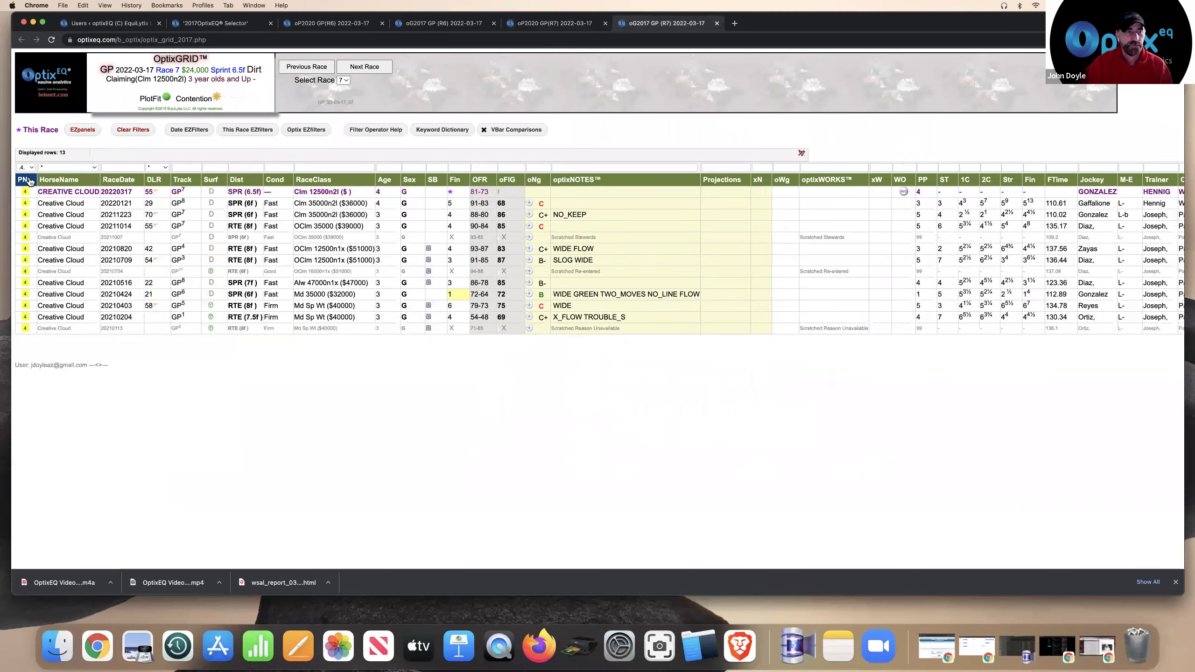
left_click(26, 167)
left_click(26, 160)
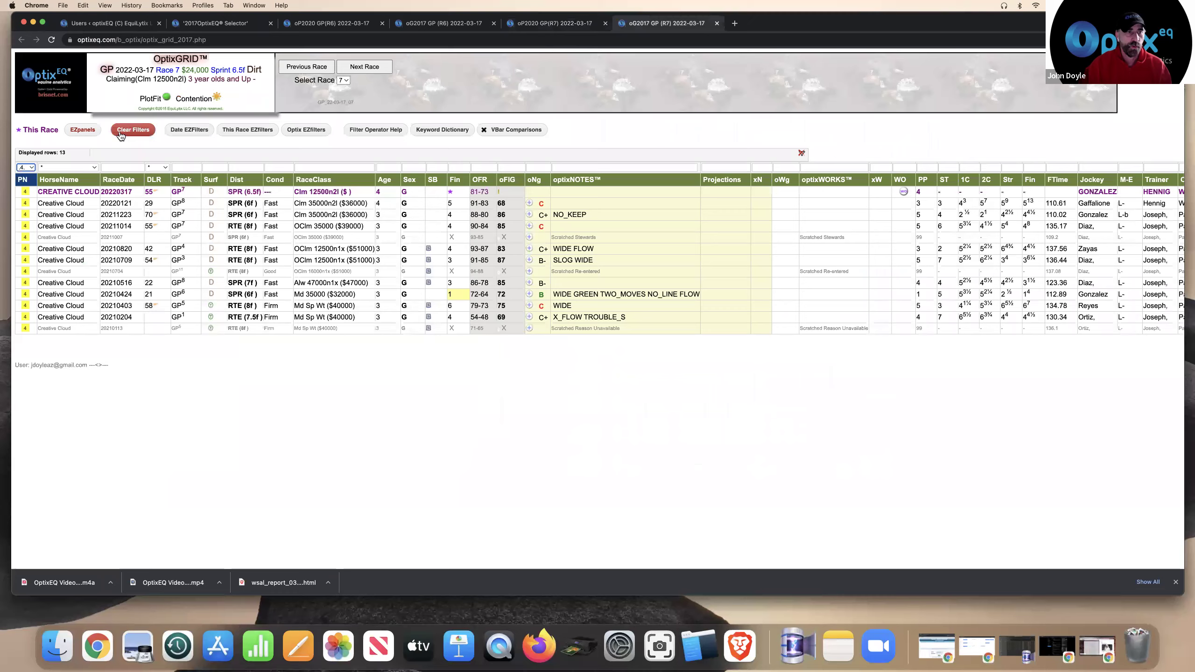
left_click(121, 136)
left_click(26, 168)
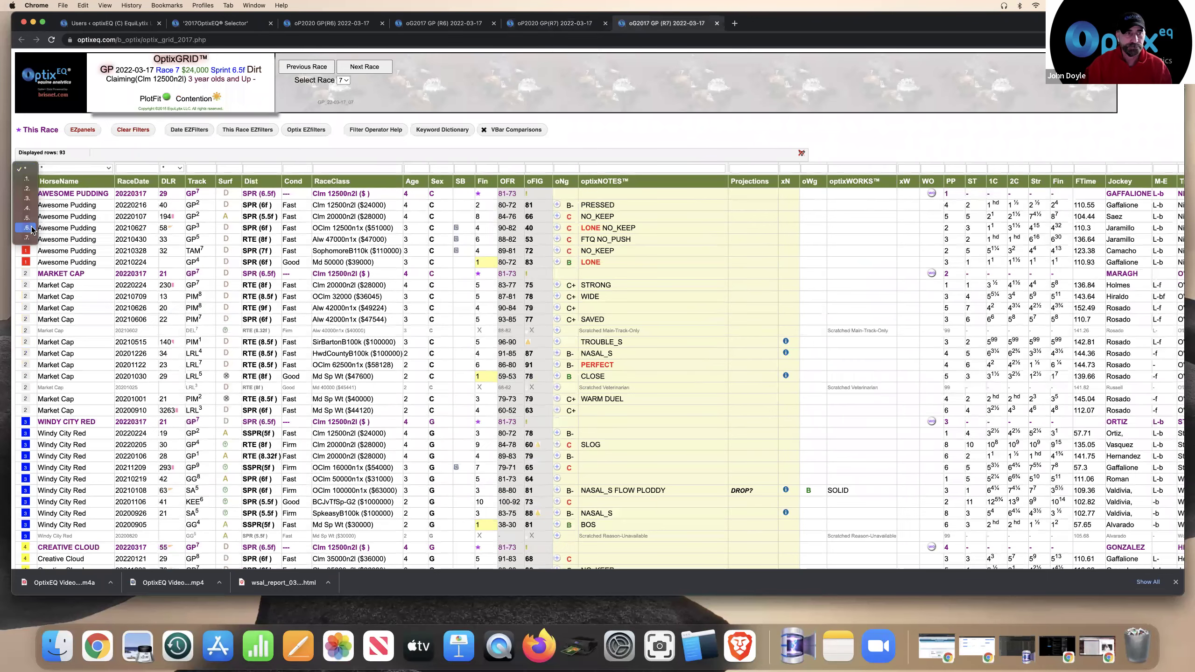
left_click(28, 227)
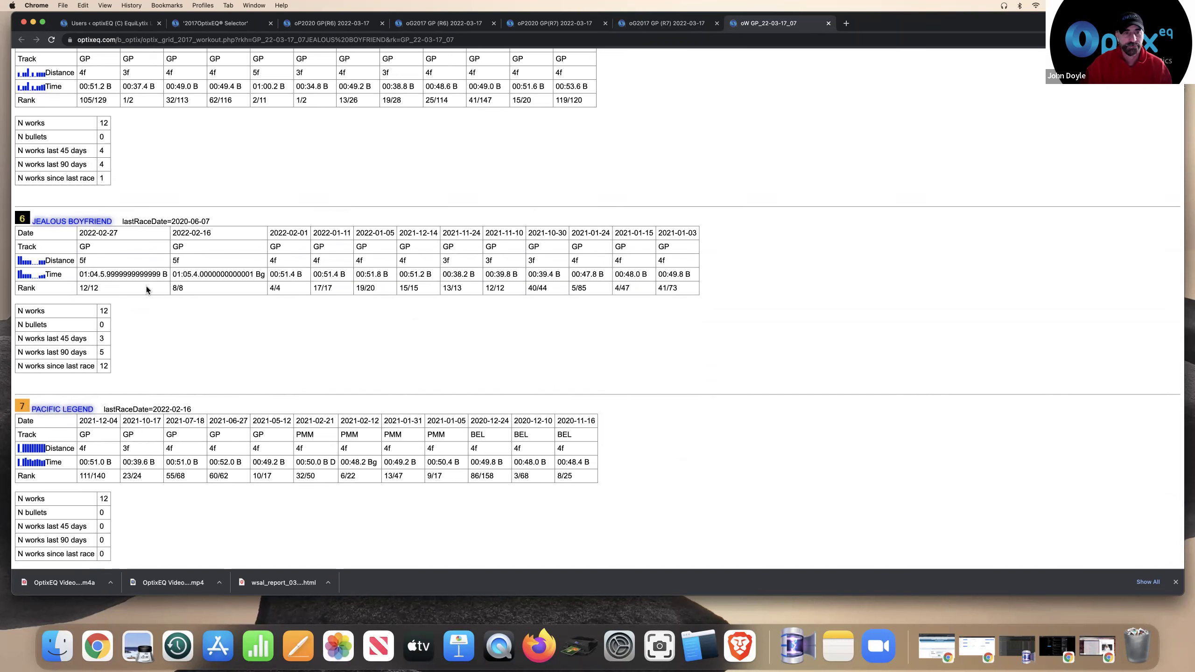
Close the workouts page, clear filters, and filter the PN column to 1 for Awesome Pudding.
left_click(828, 24)
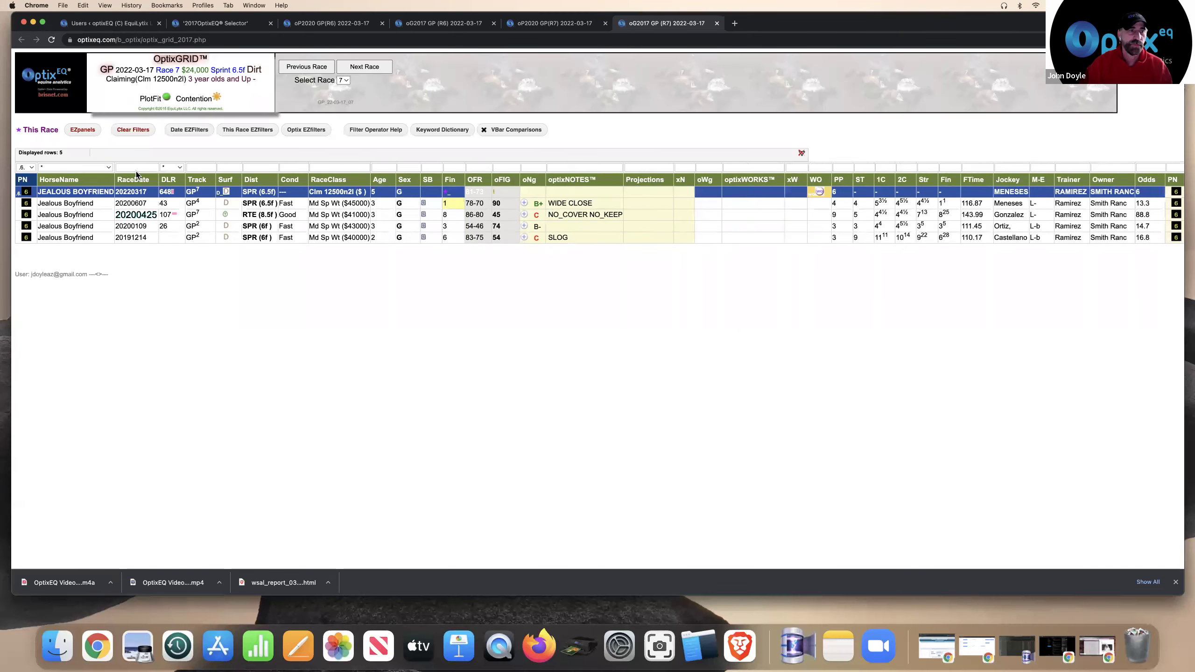
left_click(132, 136)
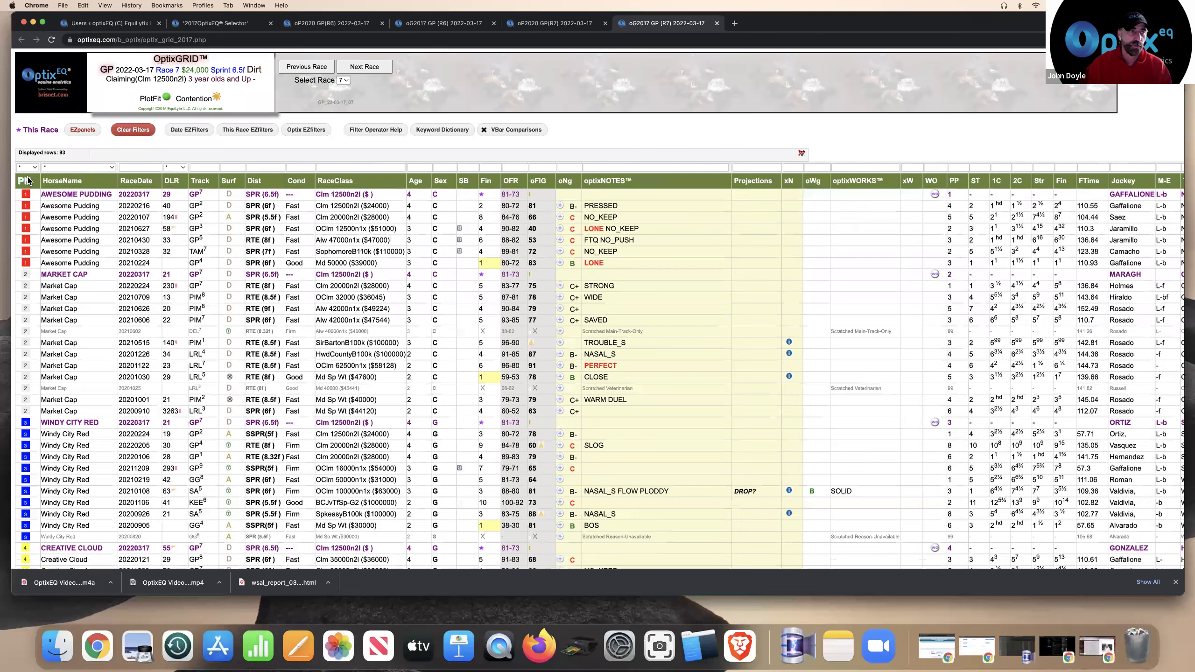
left_click(27, 167)
left_click(25, 178)
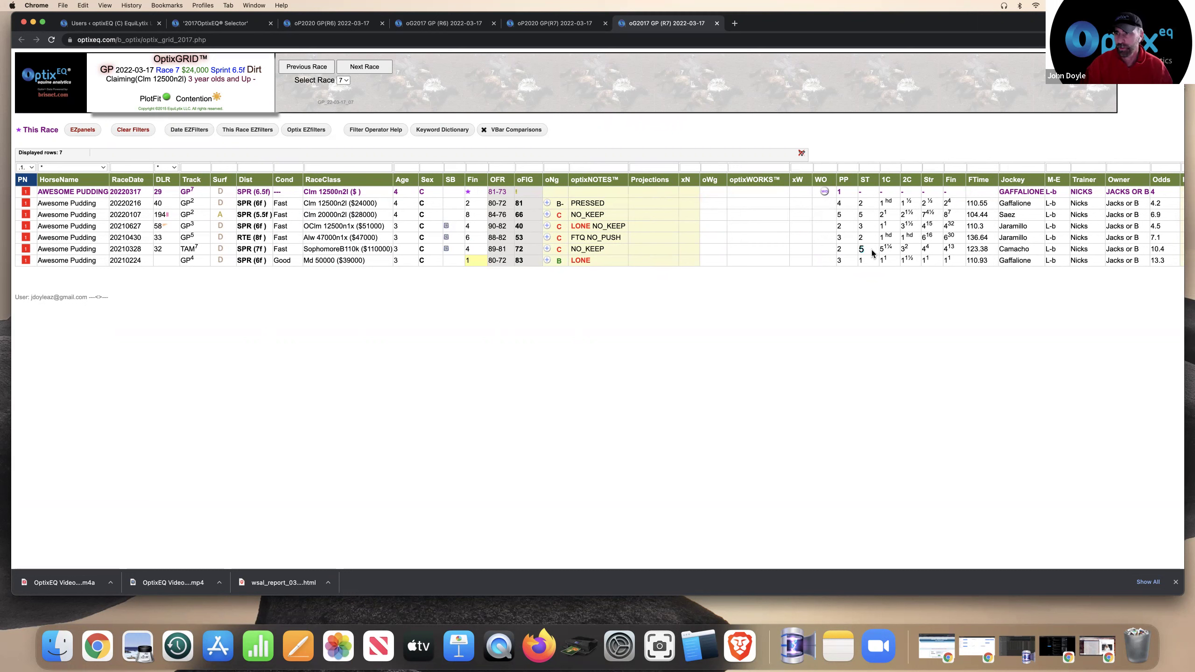
Set the Race 7 grid's PN filter to 7 to show Pacific Legend's 24 rows.
left_click(32, 169)
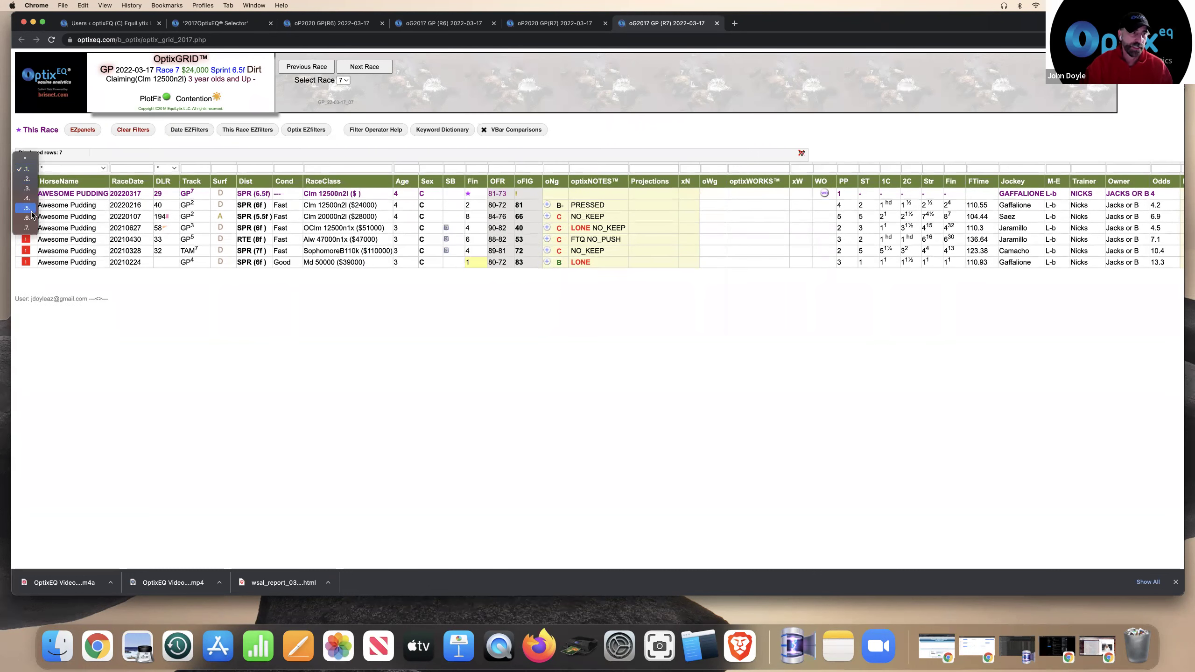
left_click(52, 223)
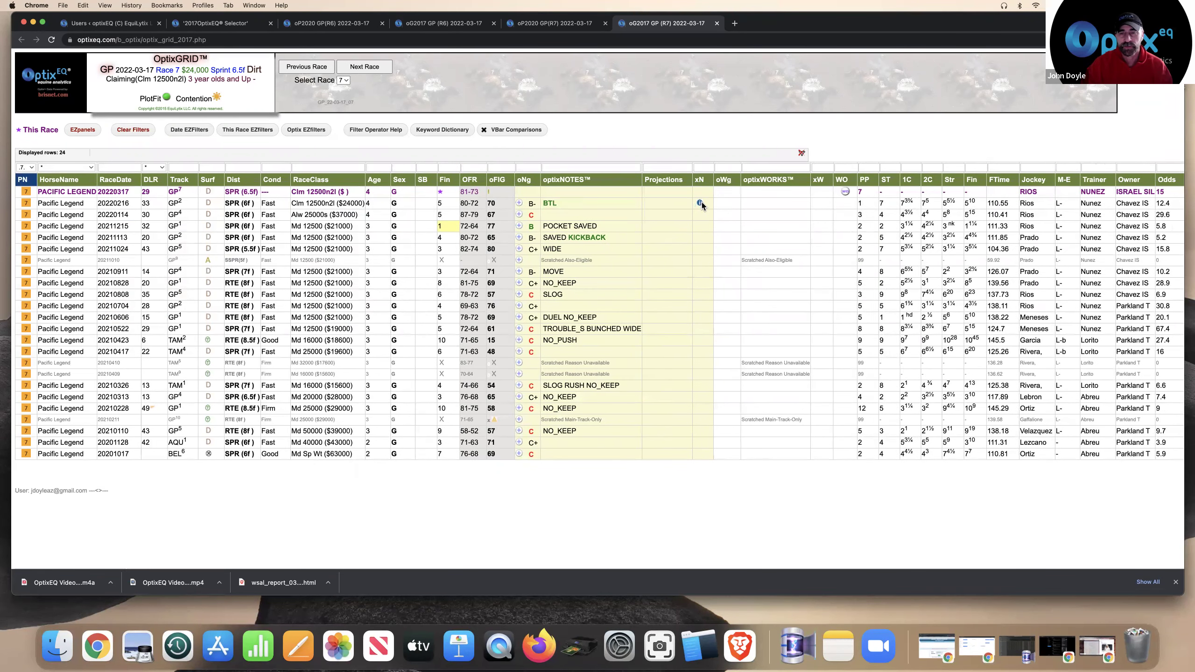
Read the trip note for Pacific Legend's 20220216 race, then scan the grid columns.
left_click(701, 204)
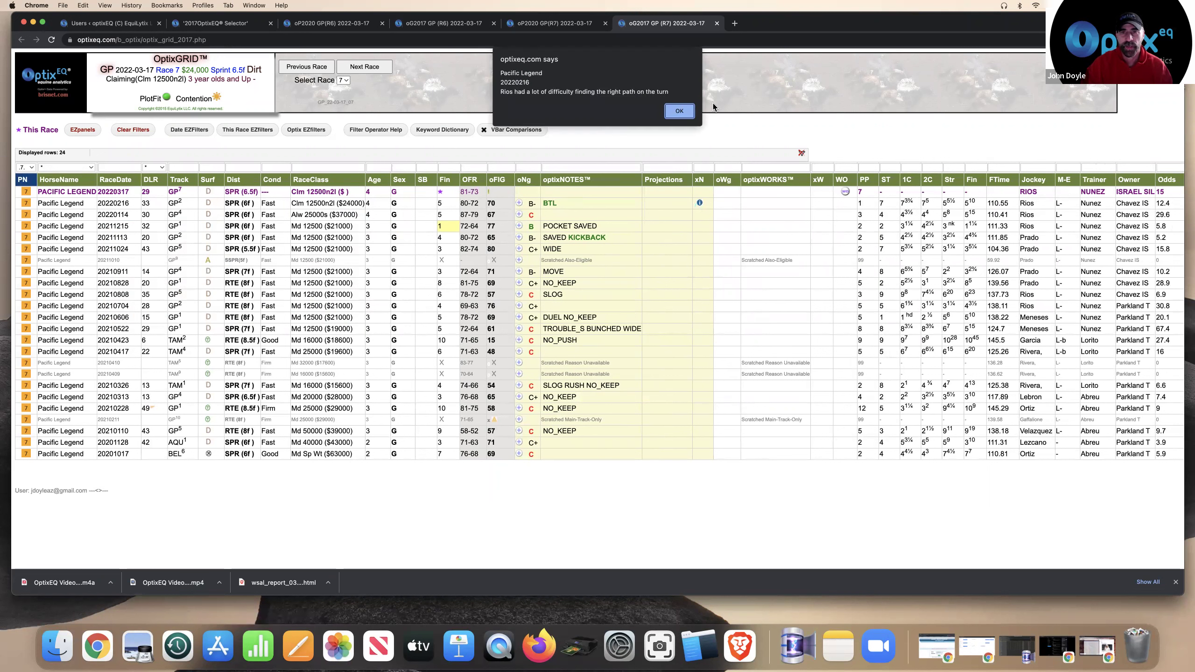
left_click(679, 111)
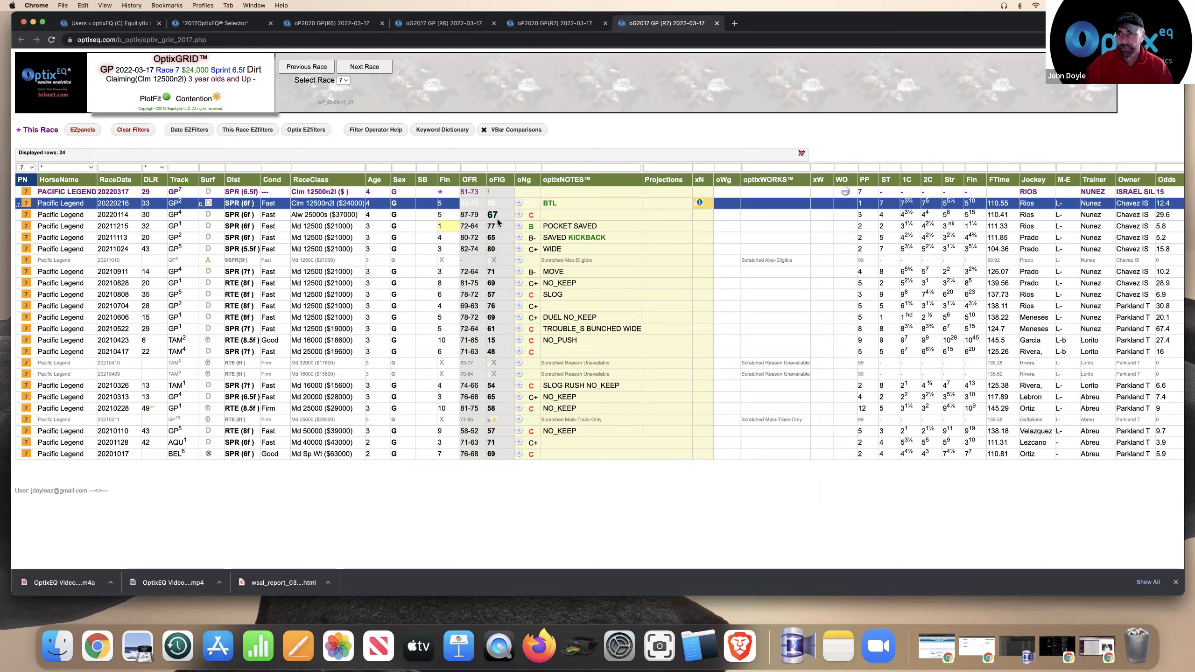
scroll(499, 221, "right", 5)
scroll(499, 225, "left", 5)
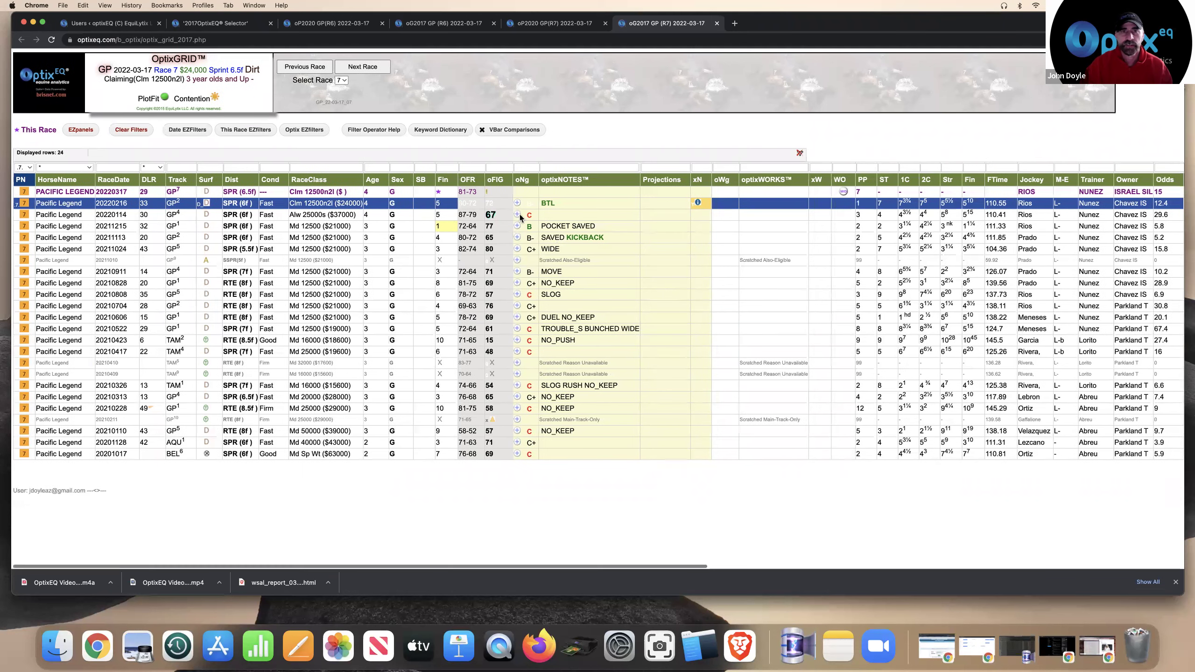
Return to the Race 7 plot page and scroll down to Pacific Legend on the factor plots.
left_click(514, 29)
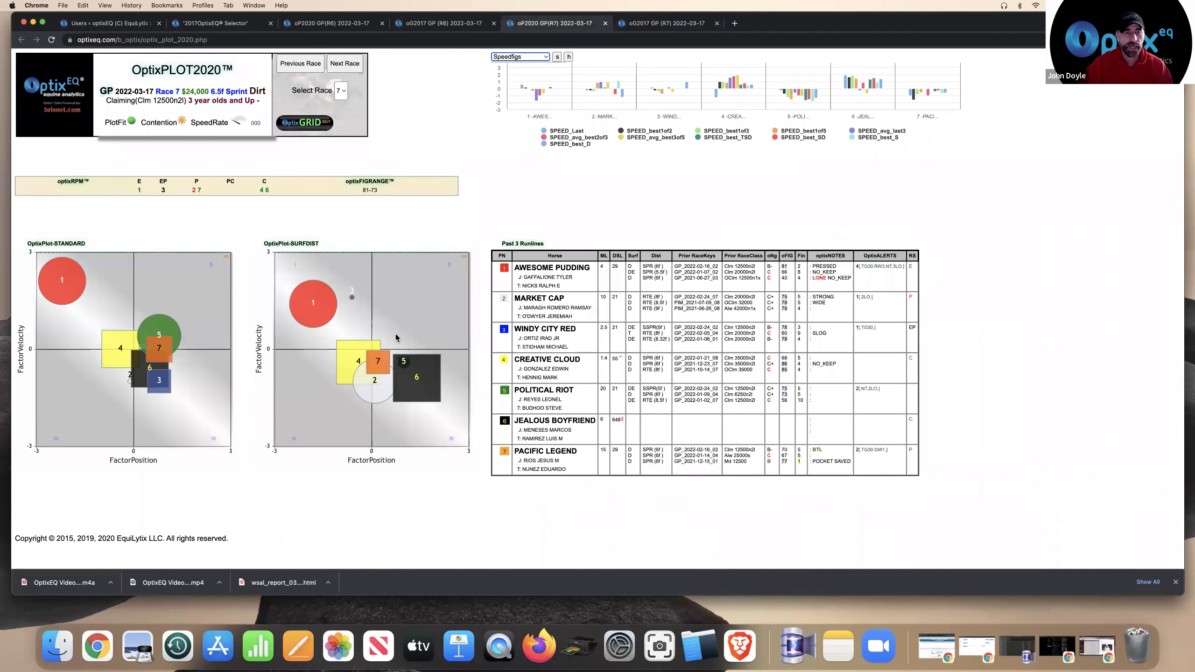
scroll(377, 299, "down", 1)
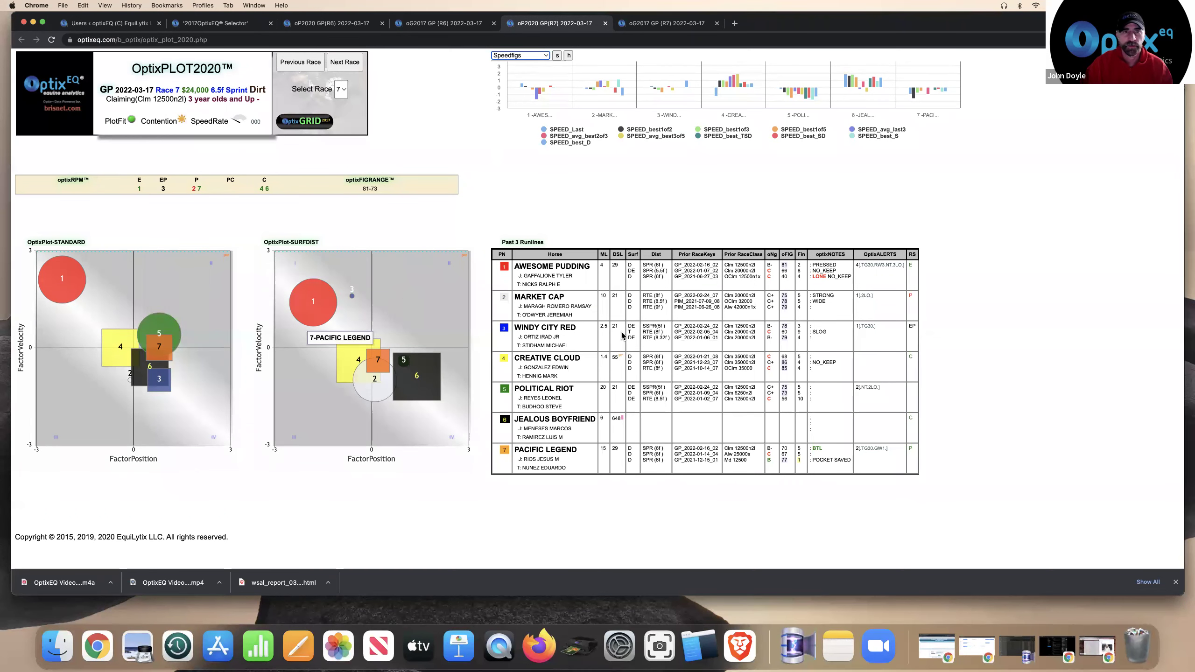
Open the Race 6 plot page and check horse 6, No Down Days, on the STANDARD and SURFDIST plots.
left_click(440, 24)
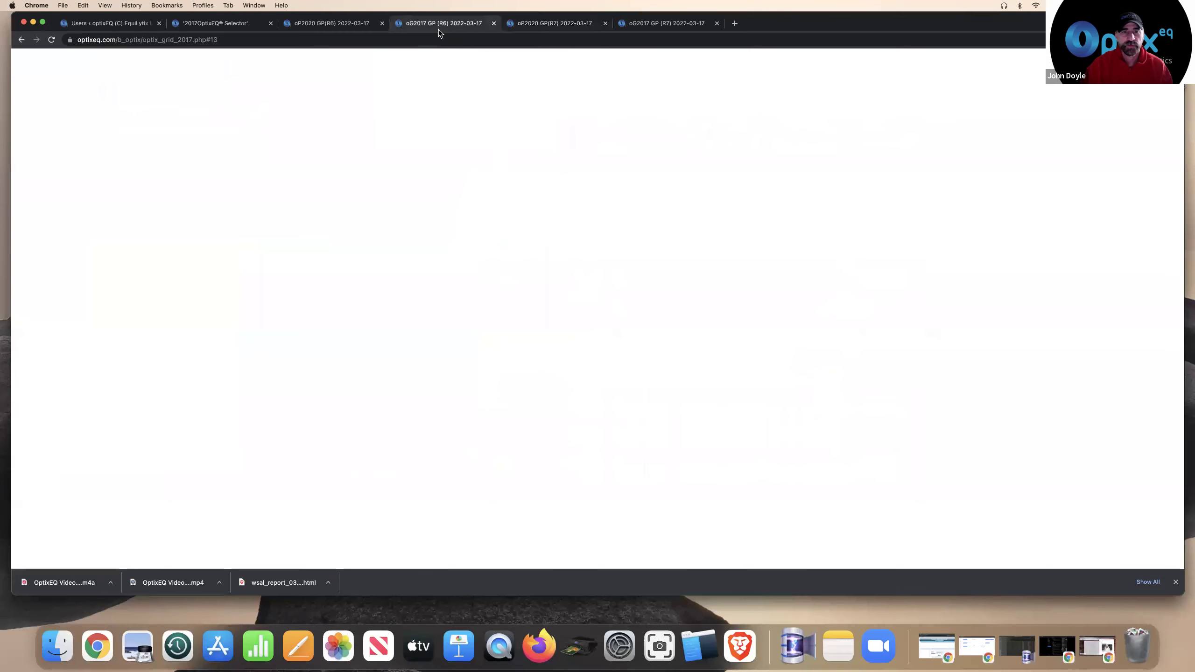
left_click(328, 23)
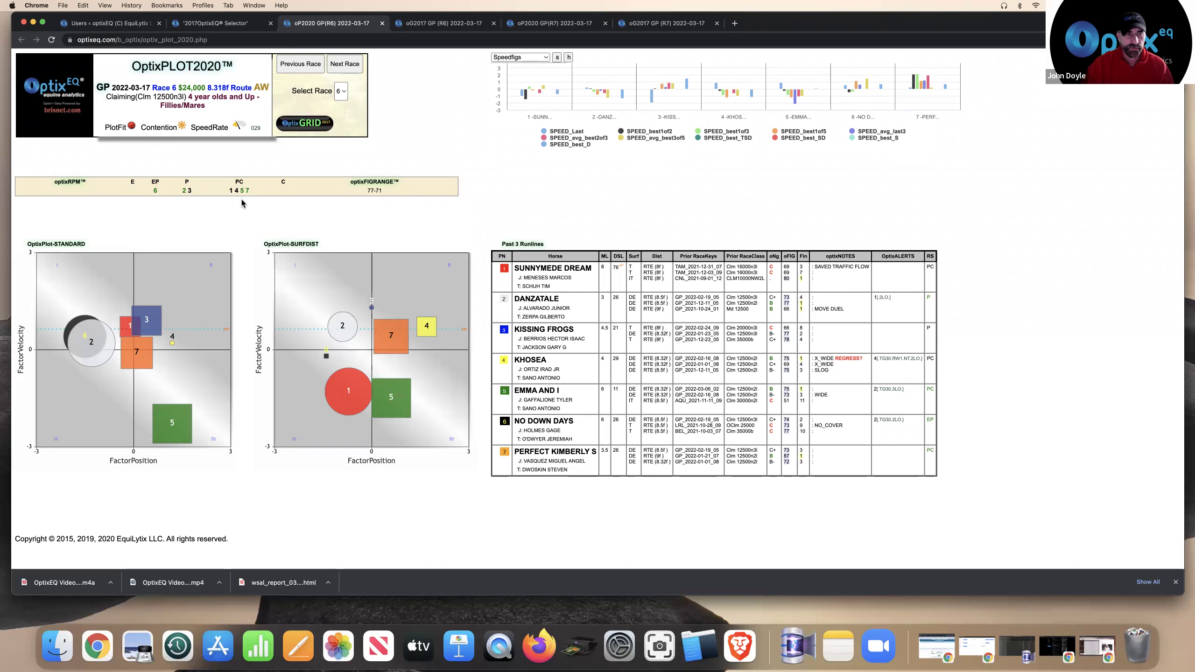
mouse_move(86, 341)
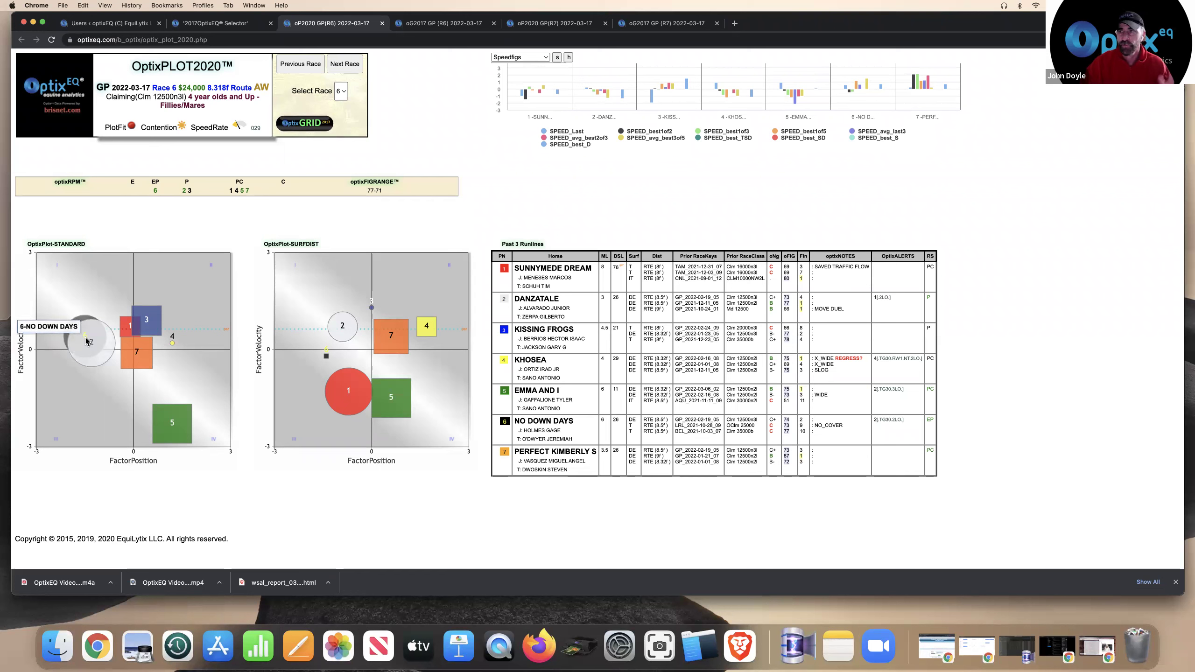
mouse_move(138, 348)
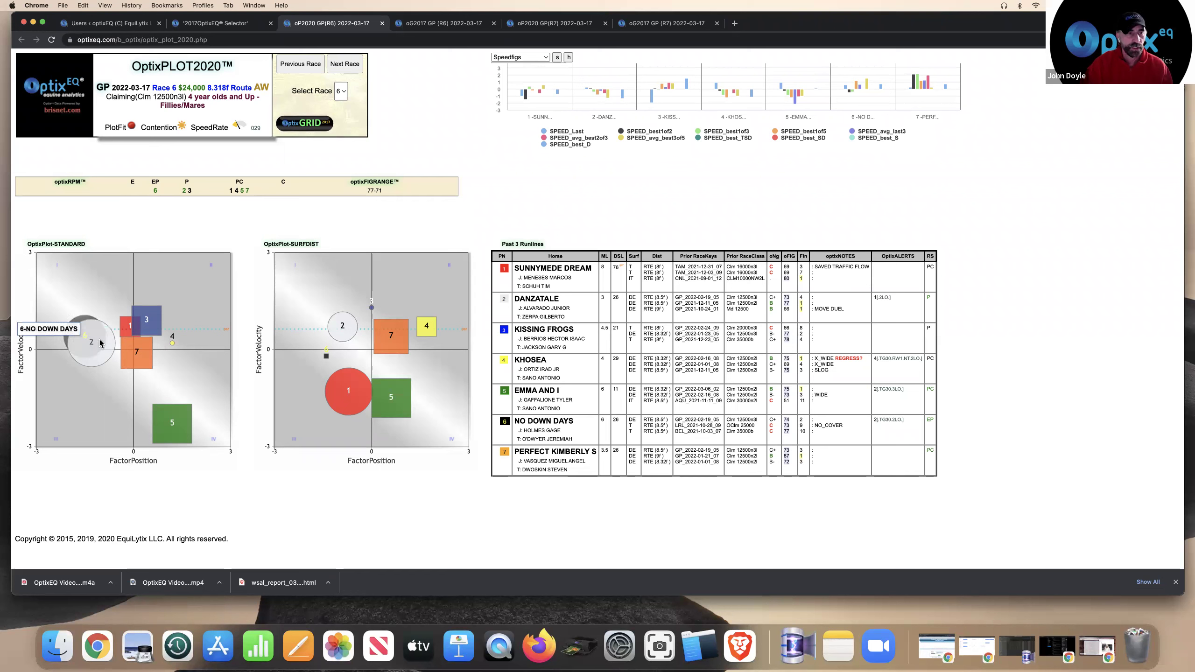
mouse_move(328, 361)
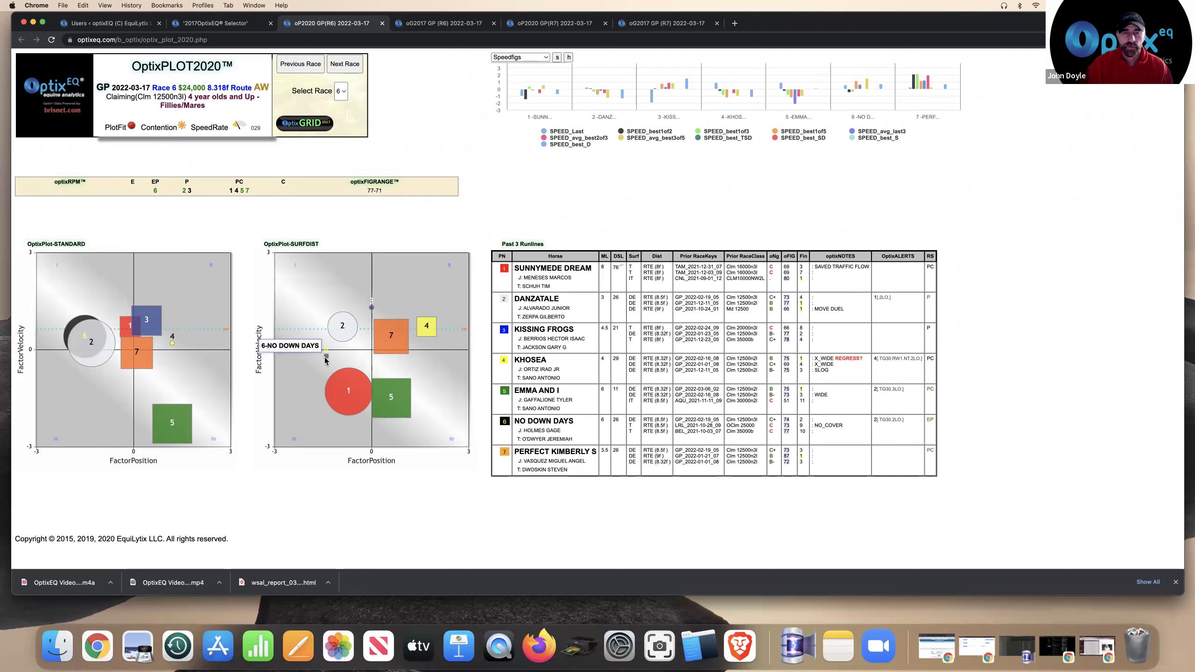
Switch the Race 6 bar chart from speed figures to QuadPct.
left_click(534, 59)
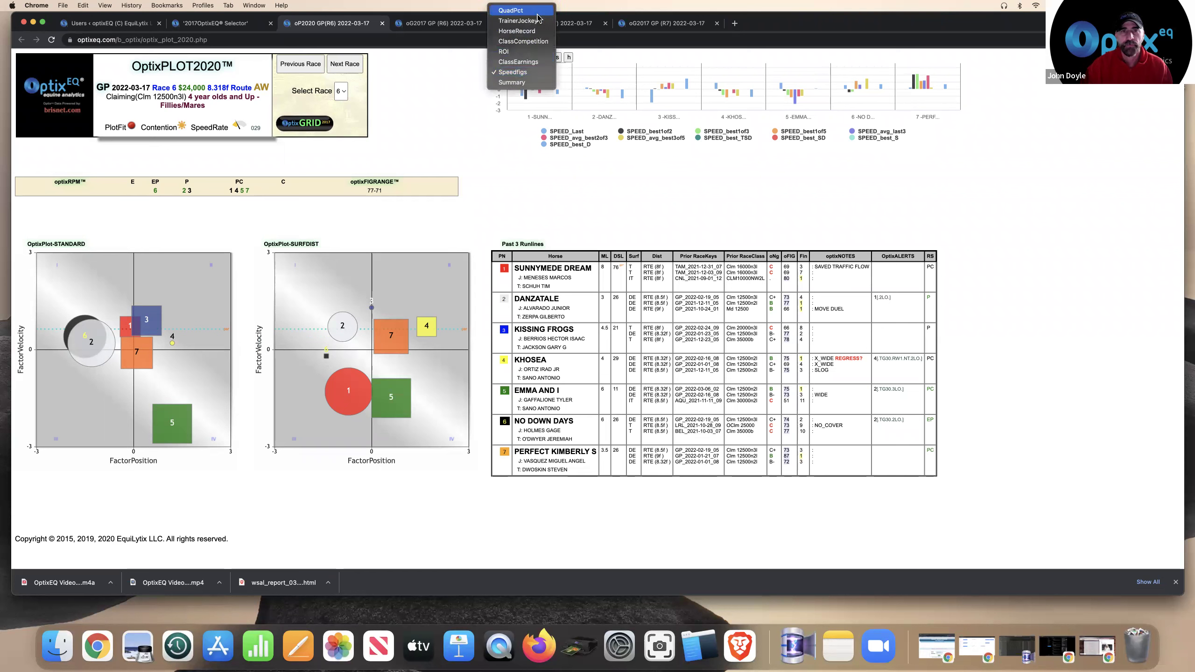
left_click(538, 19)
mouse_move(331, 360)
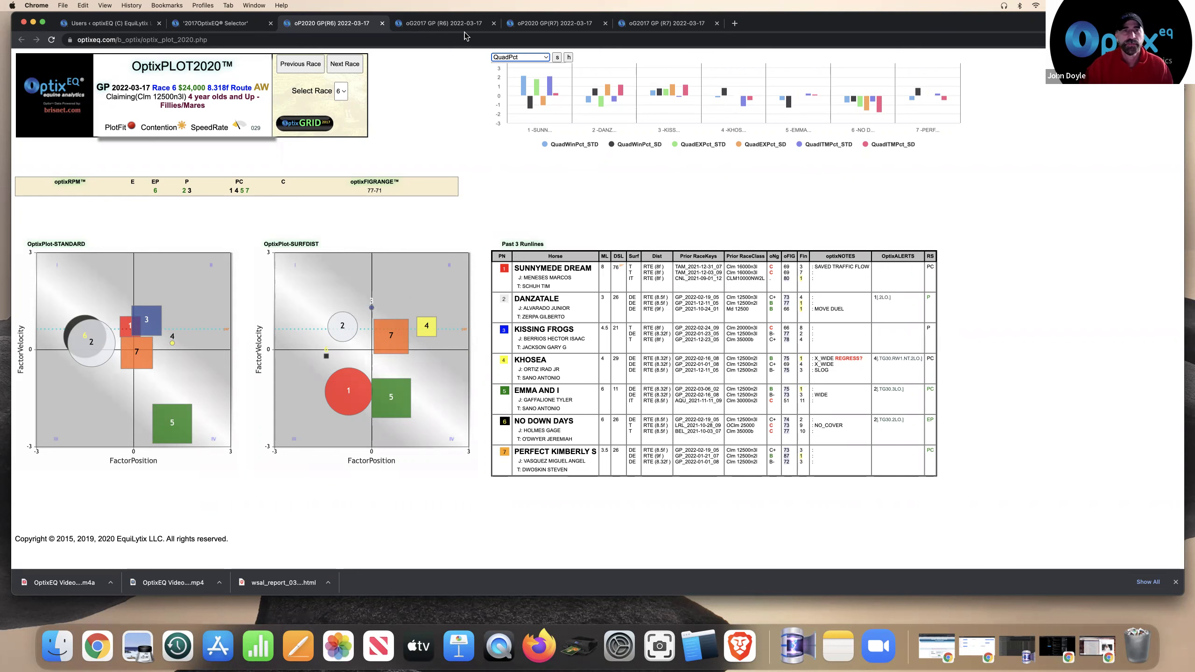
On the Race 6 grid, apply the Last 45 days date filter, leaving 15 rows.
key("ctrl+Tab")
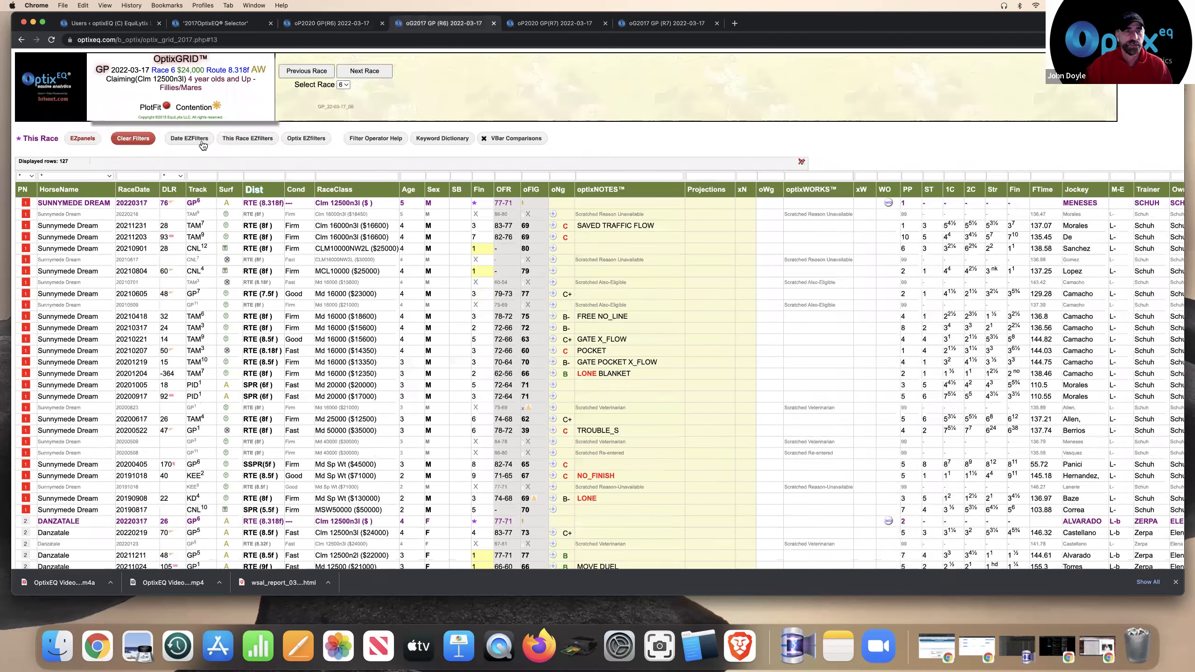
mouse_move(203, 151)
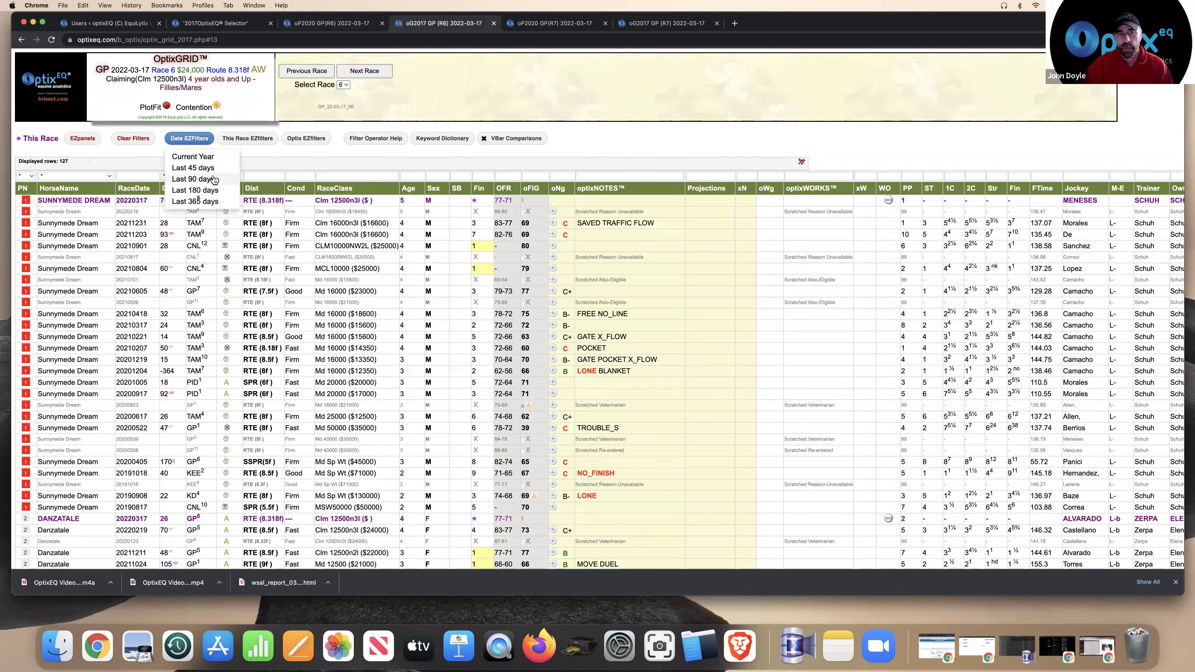
left_click(218, 170)
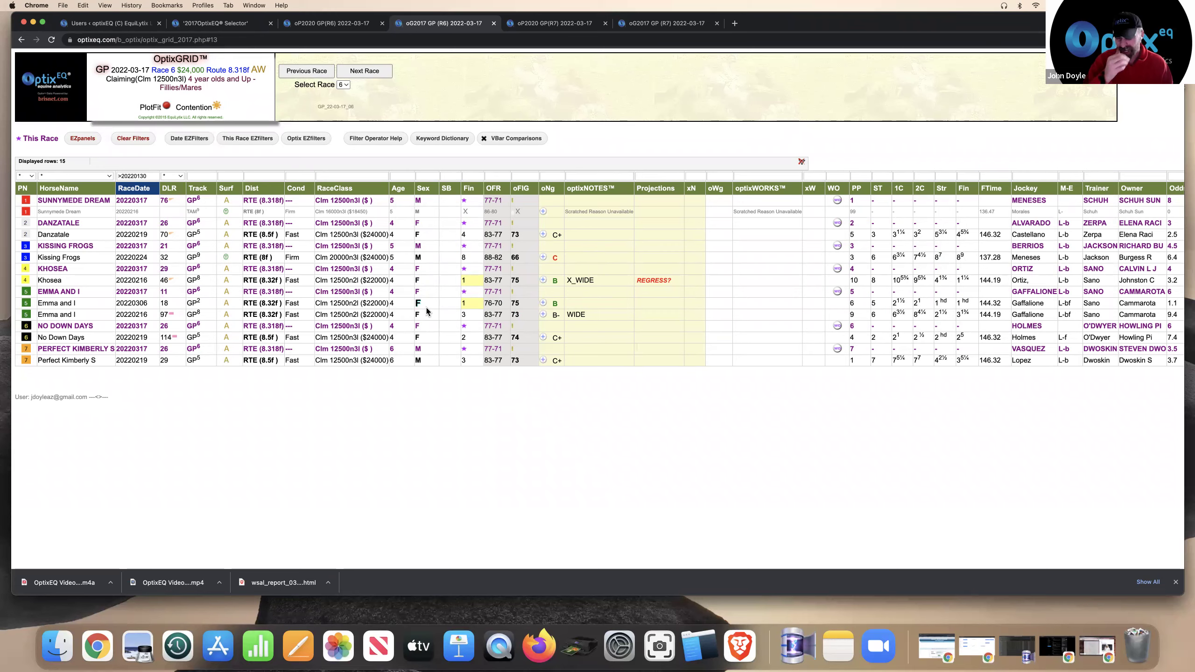
scroll(370, 225, "right", 5)
scroll(370, 225, "left", 6)
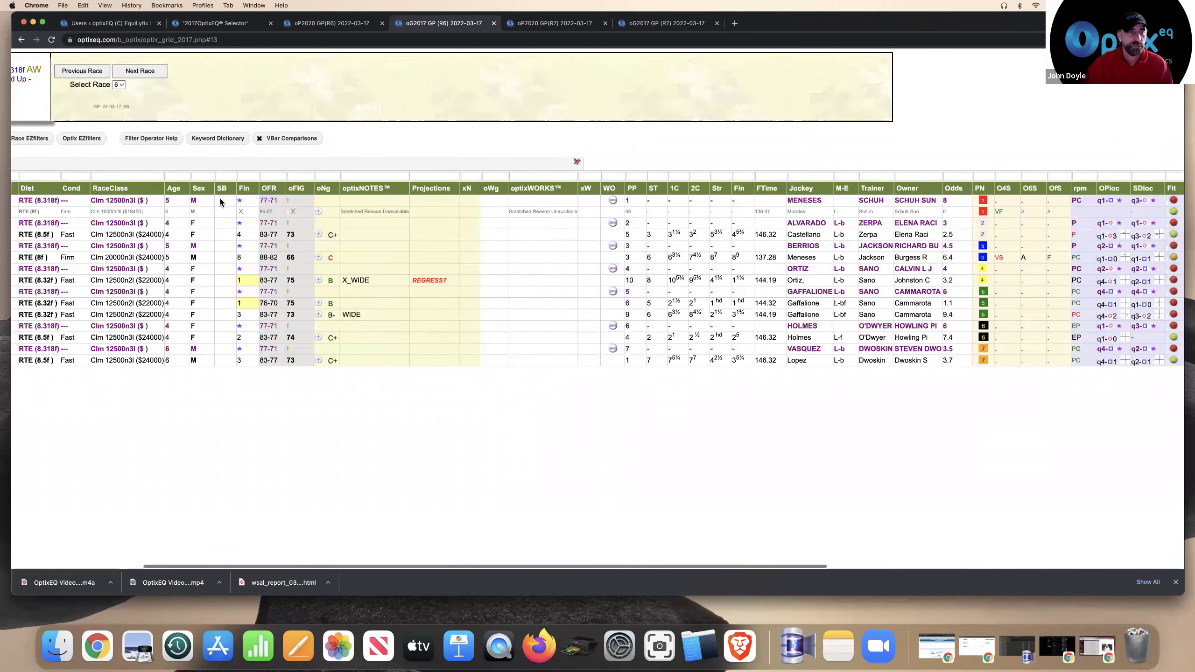
Clear the date filter and filter PN to 6, showing No Down Days' 17 rows.
left_click(130, 139)
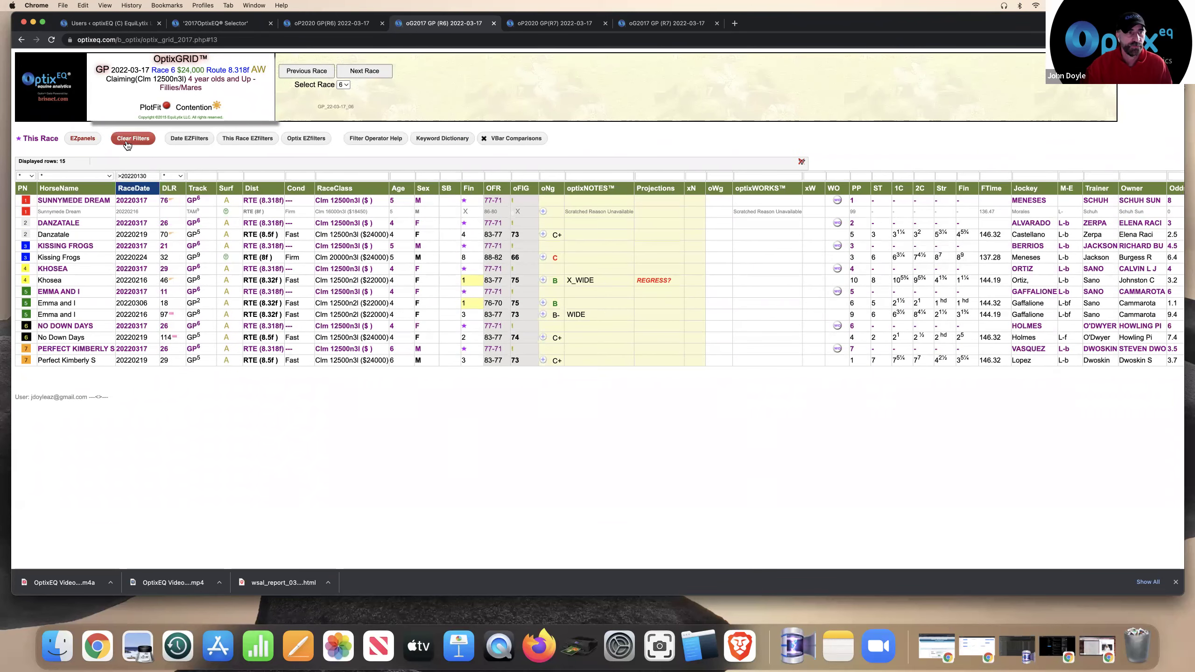
left_click(30, 180)
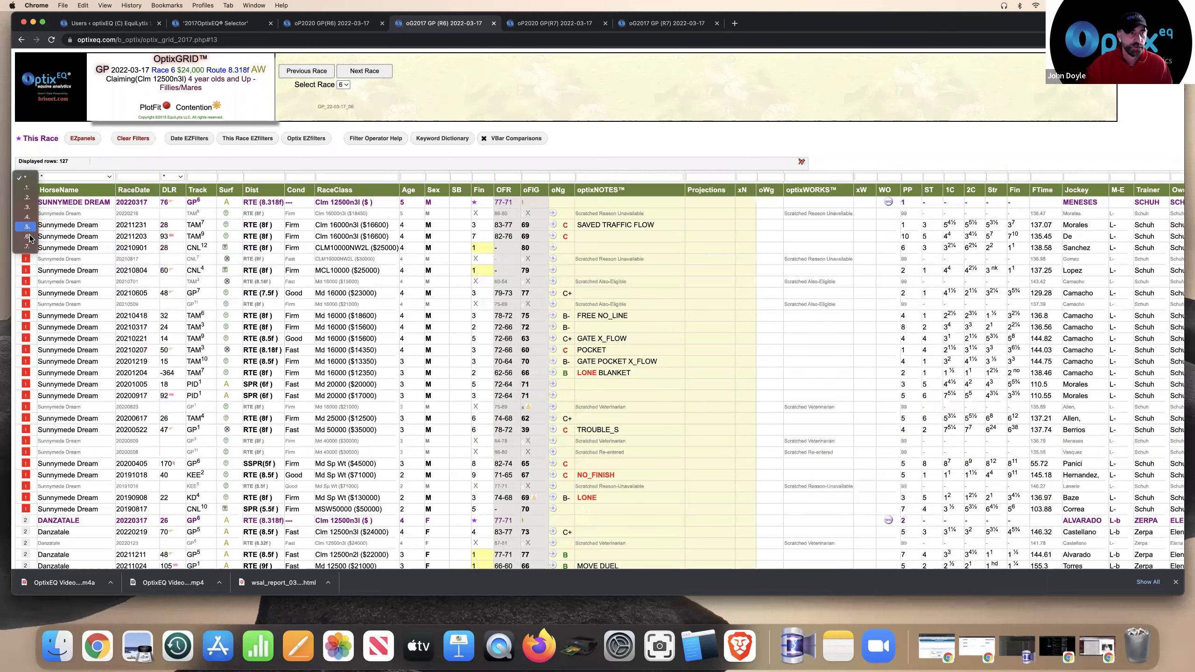
left_click(31, 239)
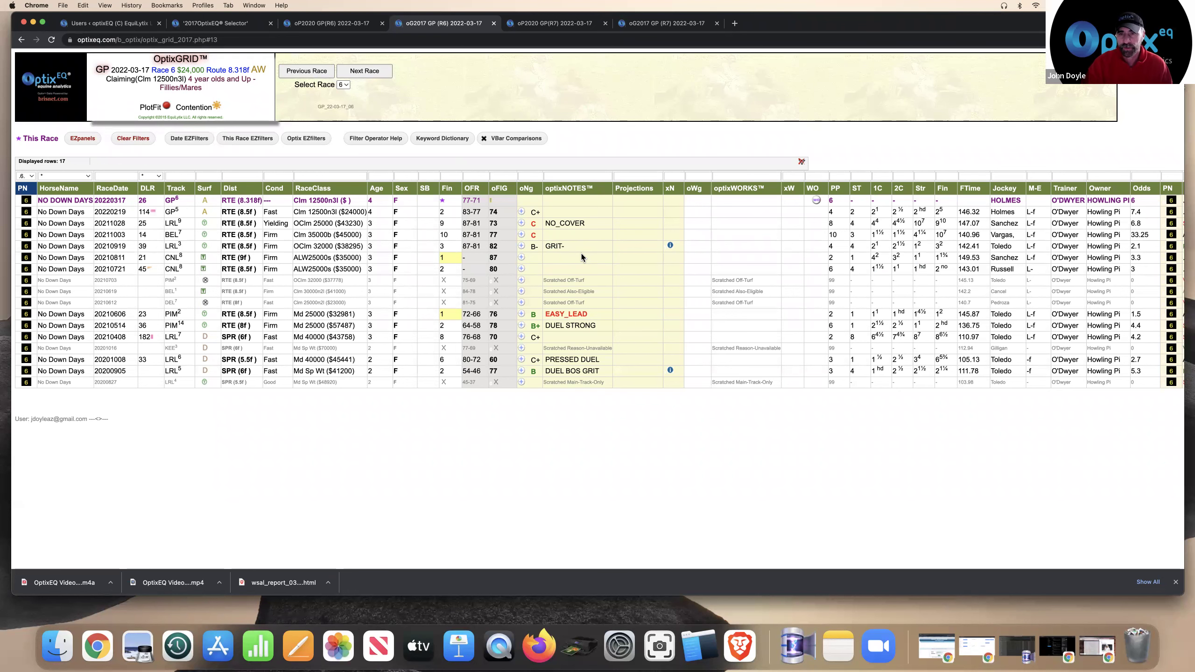
scroll(582, 259, "right", 1)
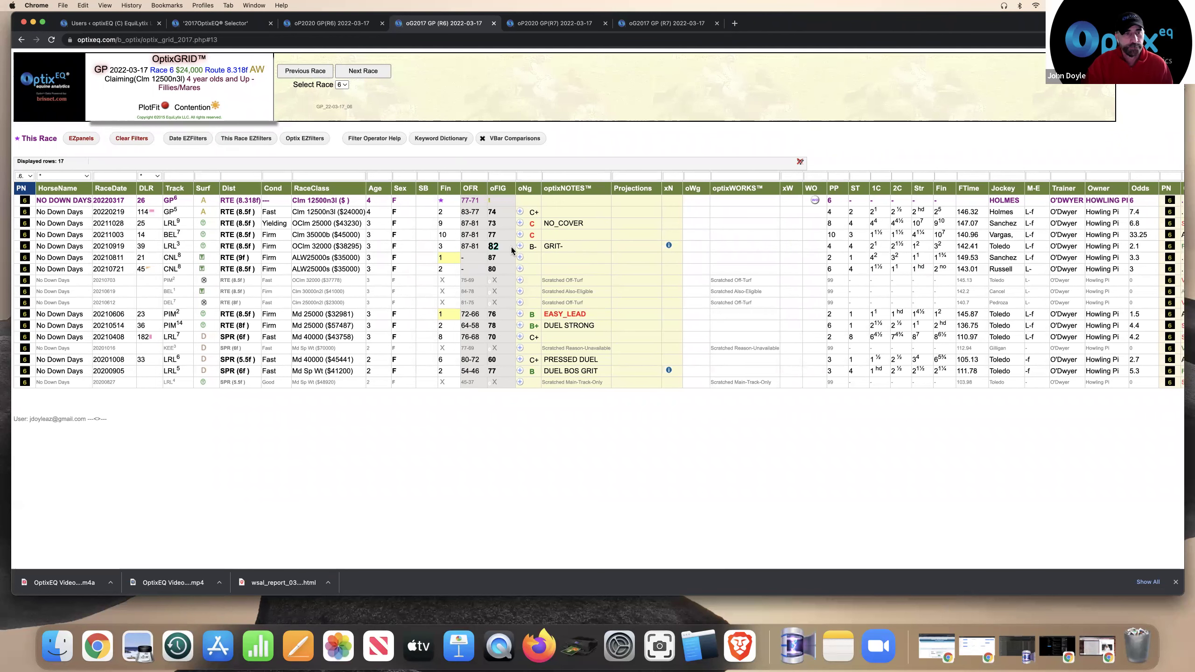